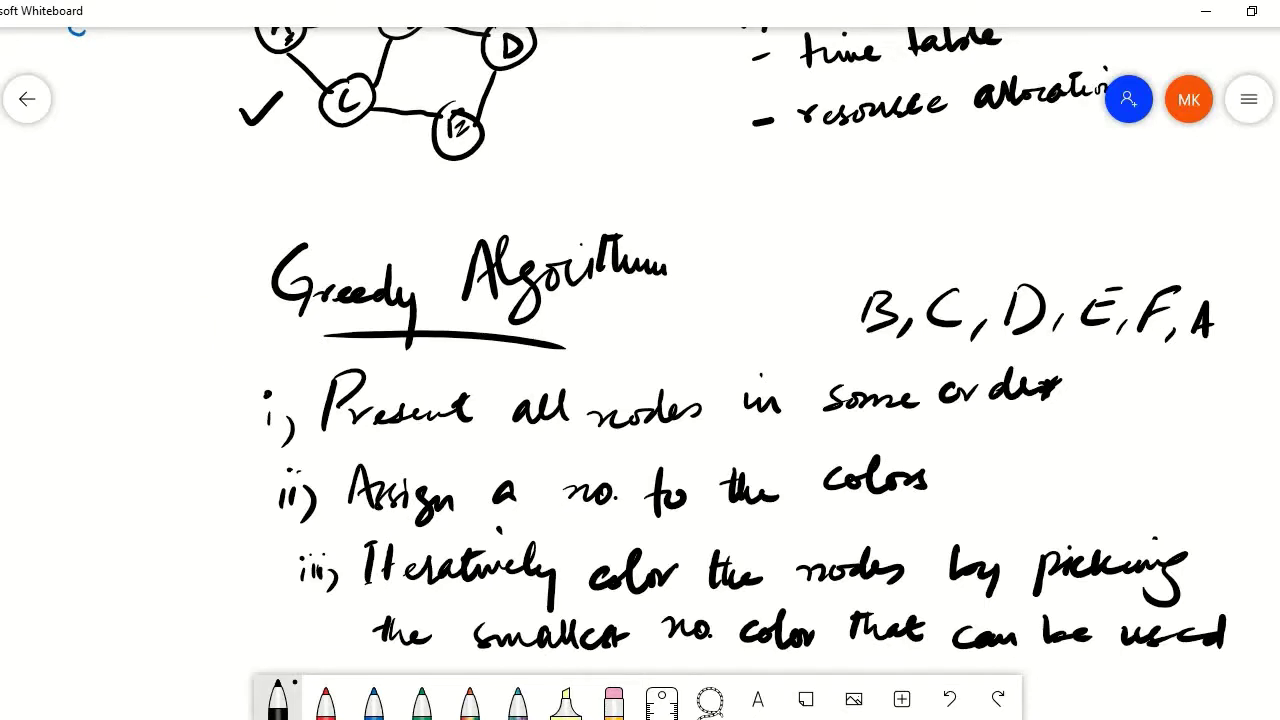
Step: Write the legend '1. Black', '2. Red' and '3. Blue', each in its own ink colour
{"action": "mouse_move", "coordinate": [44, 418]}
{"action": "left_mouse_down"}
{"action": "mouse_move", "coordinate": [107, 436]}
{"action": "mouse_move", "coordinate": [110, 402]}
{"action": "mouse_move", "coordinate": [118, 428]}
{"action": "mouse_move", "coordinate": [145, 402]}
{"action": "mouse_move", "coordinate": [172, 432]}
{"action": "left_mouse_up"}
{"action": "left_click", "coordinate": [68, 440]}
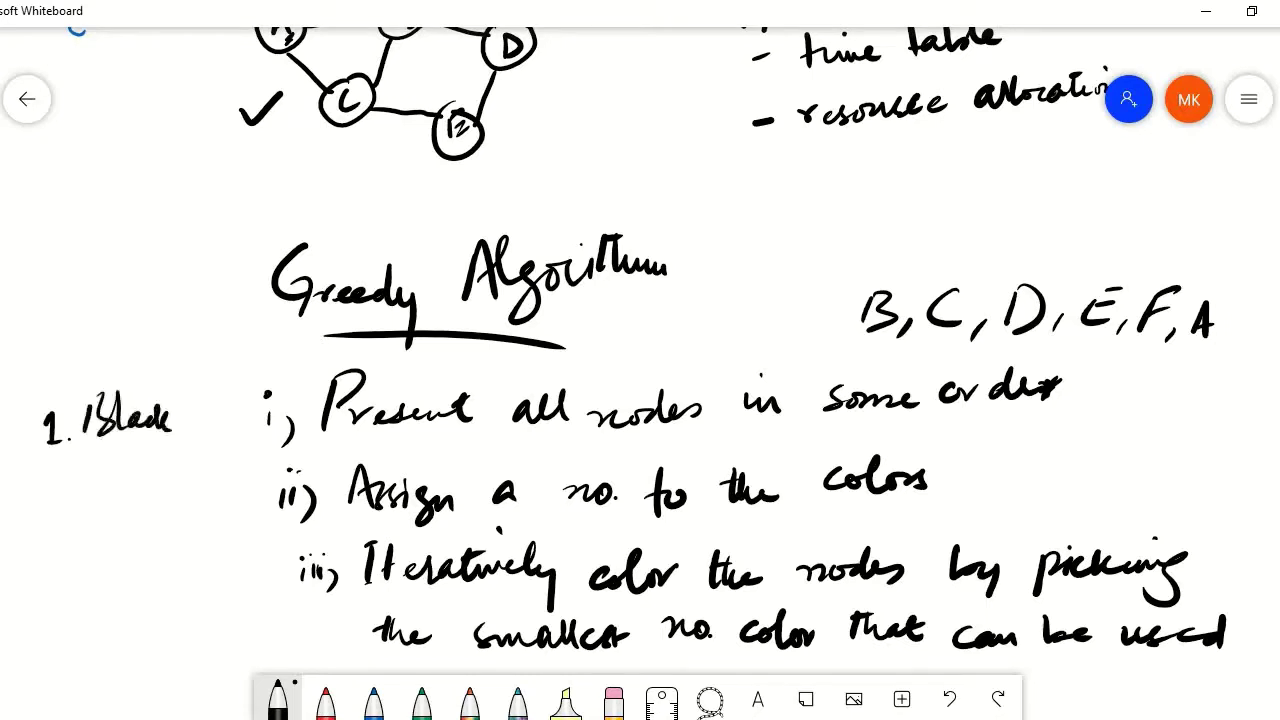
{"action": "left_click", "coordinate": [326, 700]}
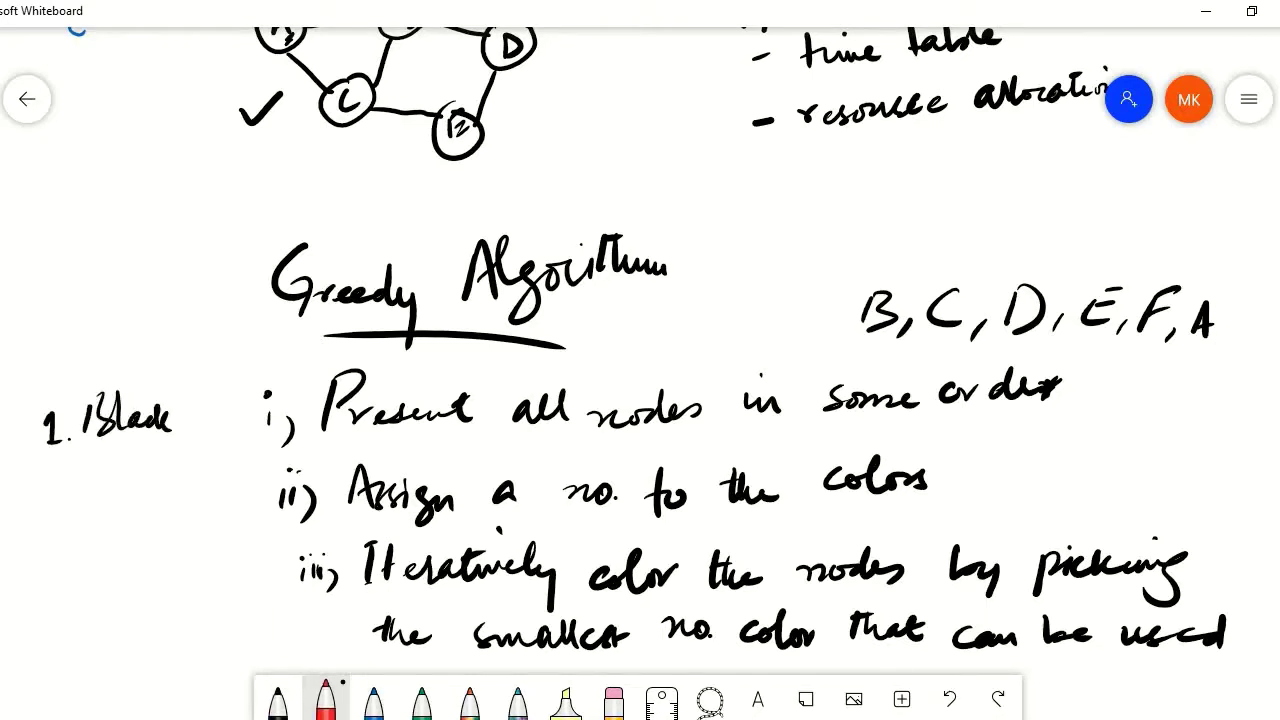
{"action": "mouse_move", "coordinate": [53, 477]}
{"action": "left_mouse_down"}
{"action": "mouse_move", "coordinate": [72, 498]}
{"action": "mouse_move", "coordinate": [116, 490]}
{"action": "mouse_move", "coordinate": [158, 454]}
{"action": "mouse_move", "coordinate": [162, 490]}
{"action": "left_mouse_up"}
{"action": "left_click", "coordinate": [84, 492]}
{"action": "left_click", "coordinate": [374, 700]}
{"action": "left_click_drag", "start_coordinate": [56, 535], "coordinate": [62, 562]}
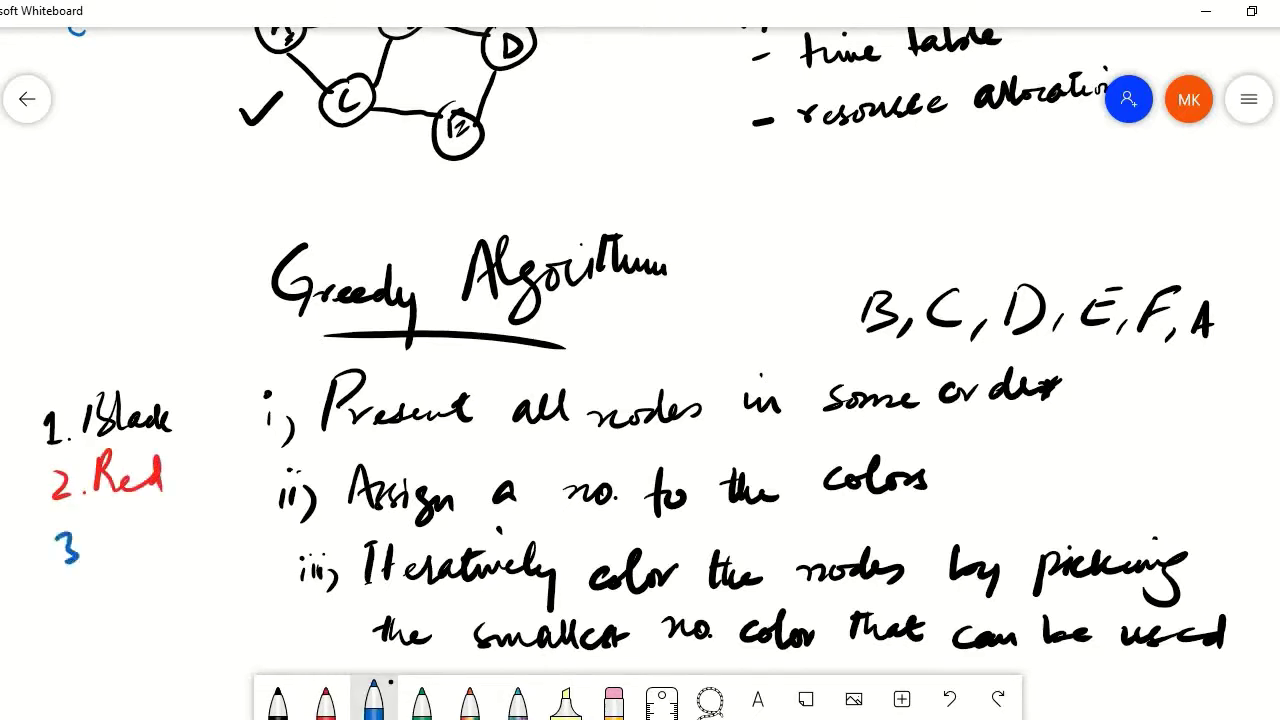
{"action": "mouse_move", "coordinate": [106, 520]}
{"action": "left_mouse_down"}
{"action": "mouse_move", "coordinate": [108, 560]}
{"action": "mouse_move", "coordinate": [184, 545]}
{"action": "left_mouse_up"}
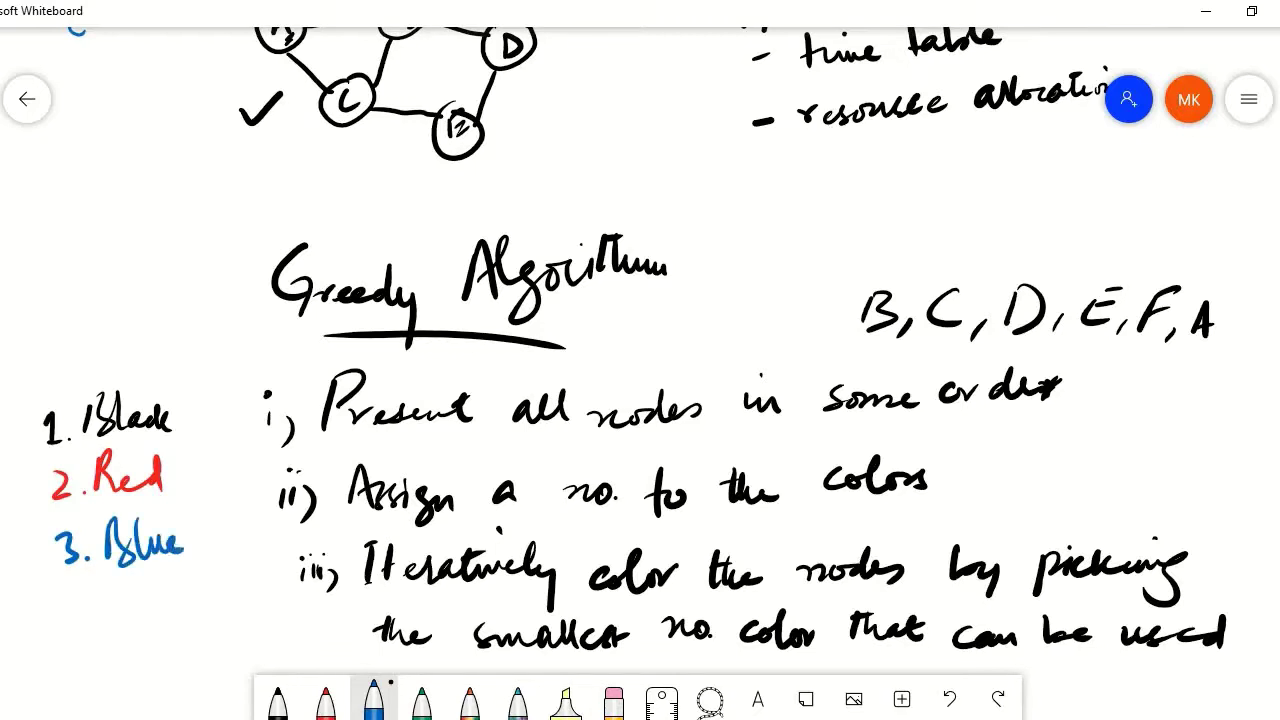
Step: Box the colour legend and underline the node order B, C, D, E, F in blue
{"action": "mouse_move", "coordinate": [11, 404]}
{"action": "left_mouse_down"}
{"action": "mouse_move", "coordinate": [28, 638]}
{"action": "mouse_move", "coordinate": [228, 624]}
{"action": "mouse_move", "coordinate": [202, 374]}
{"action": "mouse_move", "coordinate": [168, 354]}
{"action": "mouse_move", "coordinate": [75, 361]}
{"action": "mouse_move", "coordinate": [12, 395]}
{"action": "left_mouse_up"}
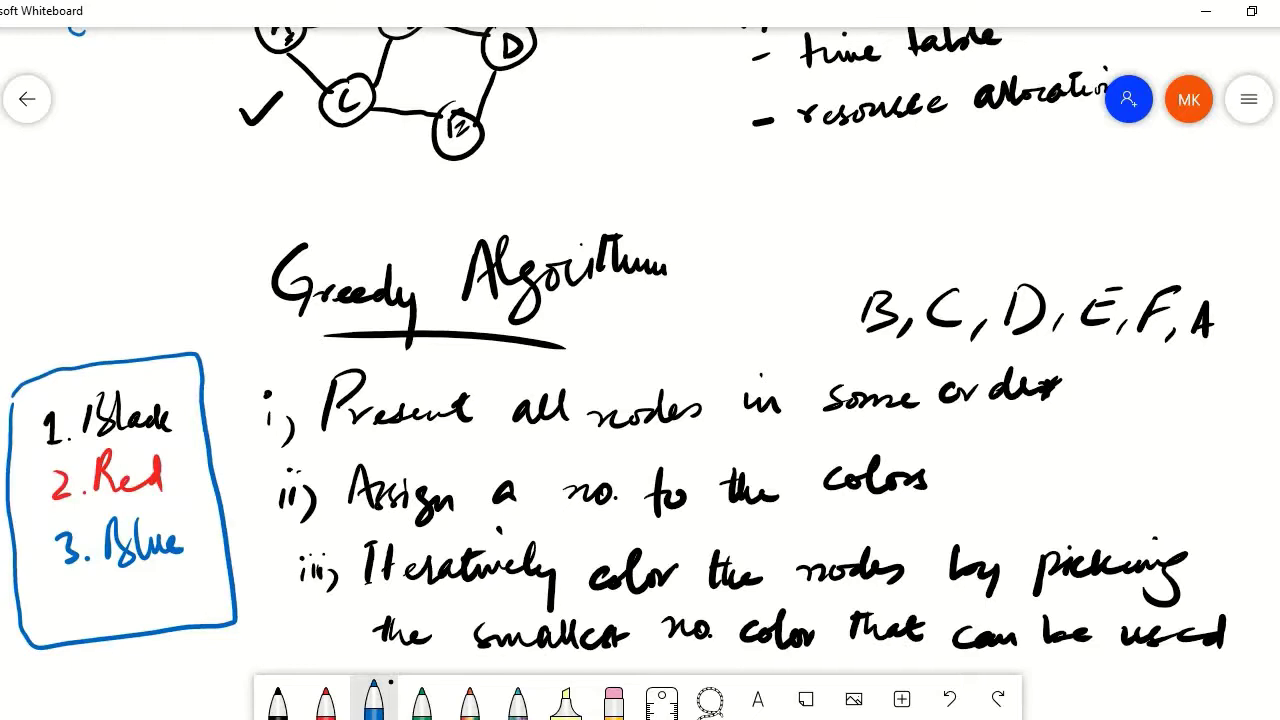
{"action": "left_click_drag", "start_coordinate": [918, 352], "coordinate": [1148, 368]}
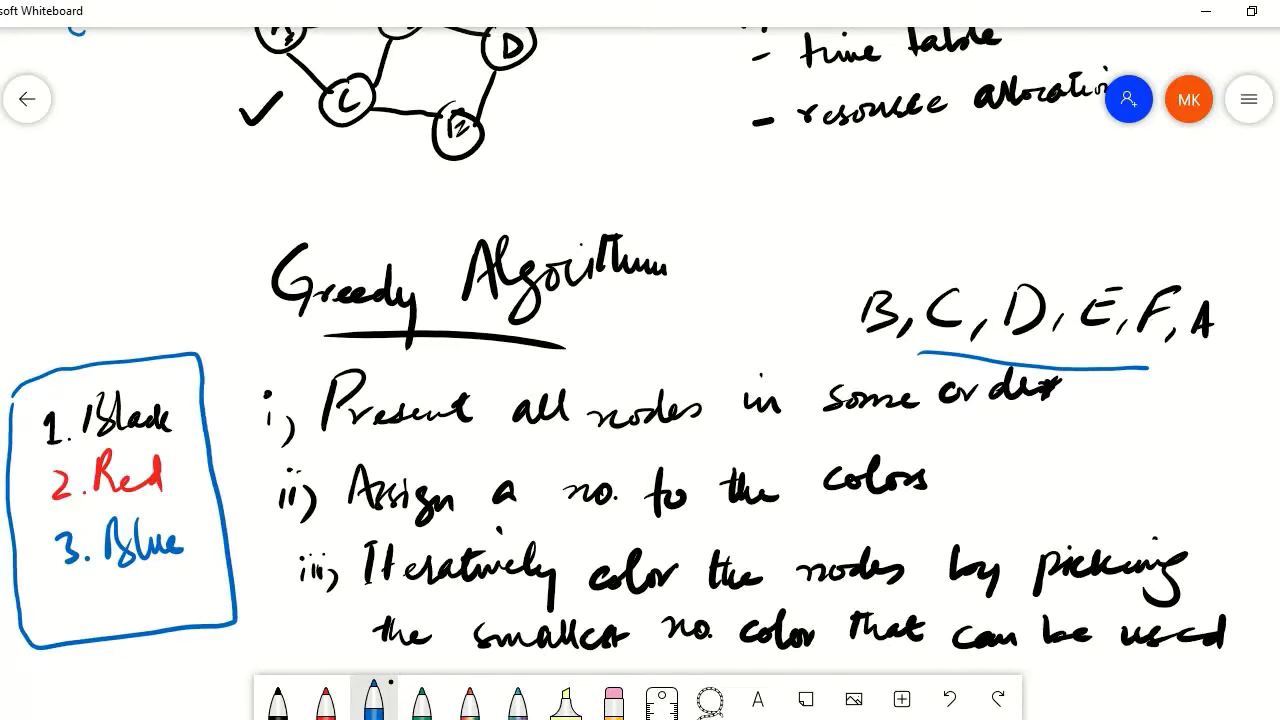
{"action": "left_click_drag", "start_coordinate": [129, 272], "coordinate": [145, 337]}
Step: Underline the example graph in blue, arrow B as first node, and fill node B black
{"action": "left_click_drag", "start_coordinate": [345, 232], "coordinate": [536, 244]}
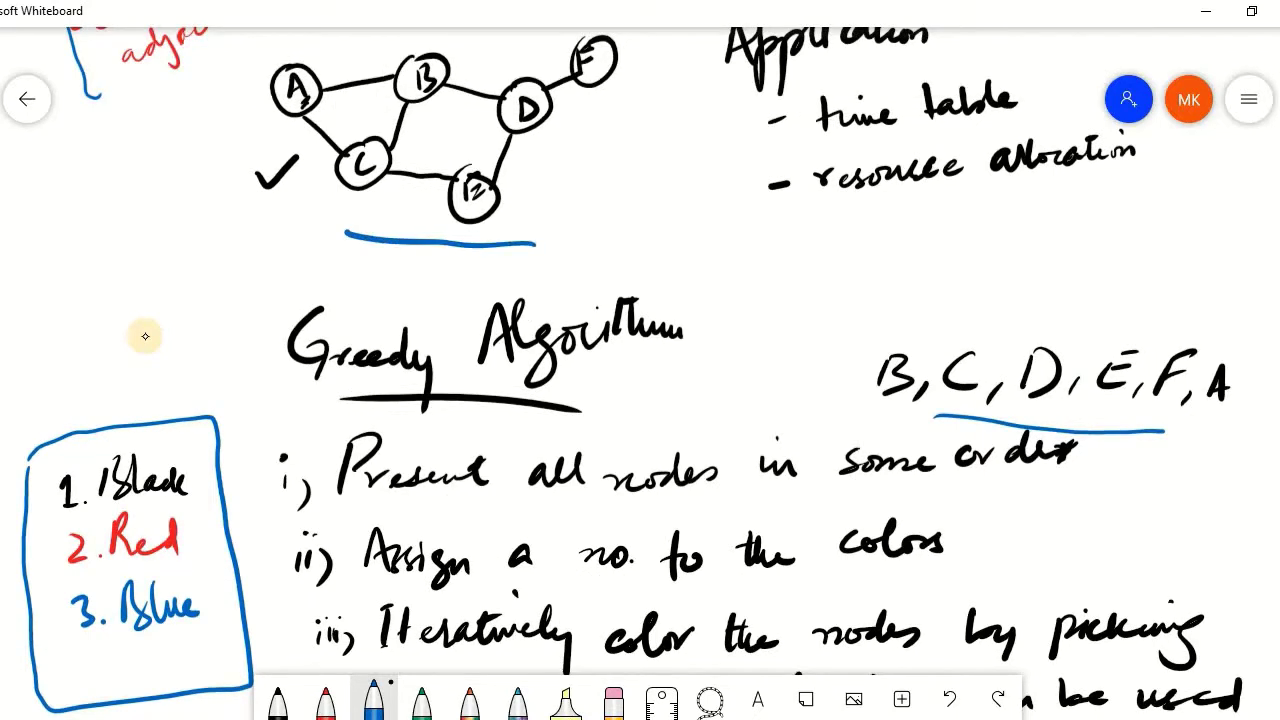
{"action": "mouse_move", "coordinate": [884, 432]}
{"action": "left_mouse_down"}
{"action": "mouse_move", "coordinate": [886, 406]}
{"action": "mouse_move", "coordinate": [894, 422]}
{"action": "left_mouse_up"}
{"action": "left_click", "coordinate": [277, 700]}
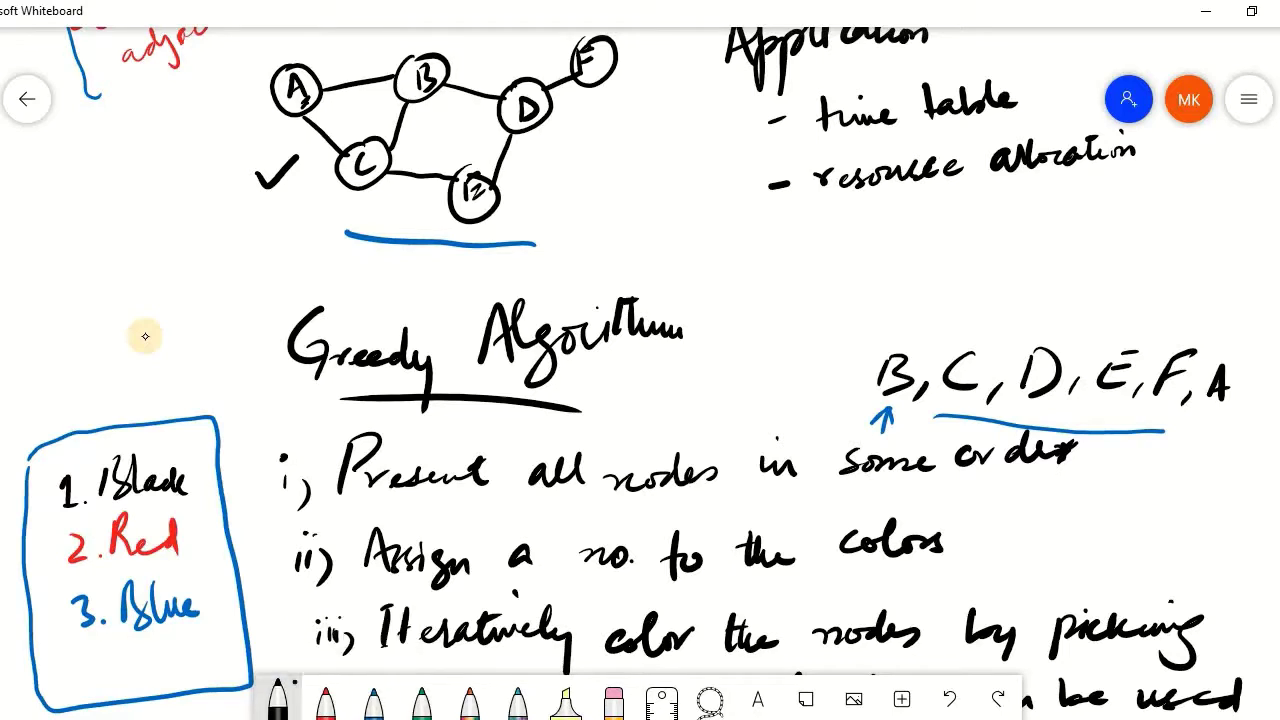
{"action": "mouse_move", "coordinate": [408, 64]}
{"action": "left_mouse_down"}
{"action": "mouse_move", "coordinate": [410, 80]}
{"action": "mouse_move", "coordinate": [434, 70]}
{"action": "mouse_move", "coordinate": [420, 88]}
{"action": "mouse_move", "coordinate": [402, 72]}
{"action": "mouse_move", "coordinate": [418, 96]}
{"action": "mouse_move", "coordinate": [404, 86]}
{"action": "left_mouse_up"}
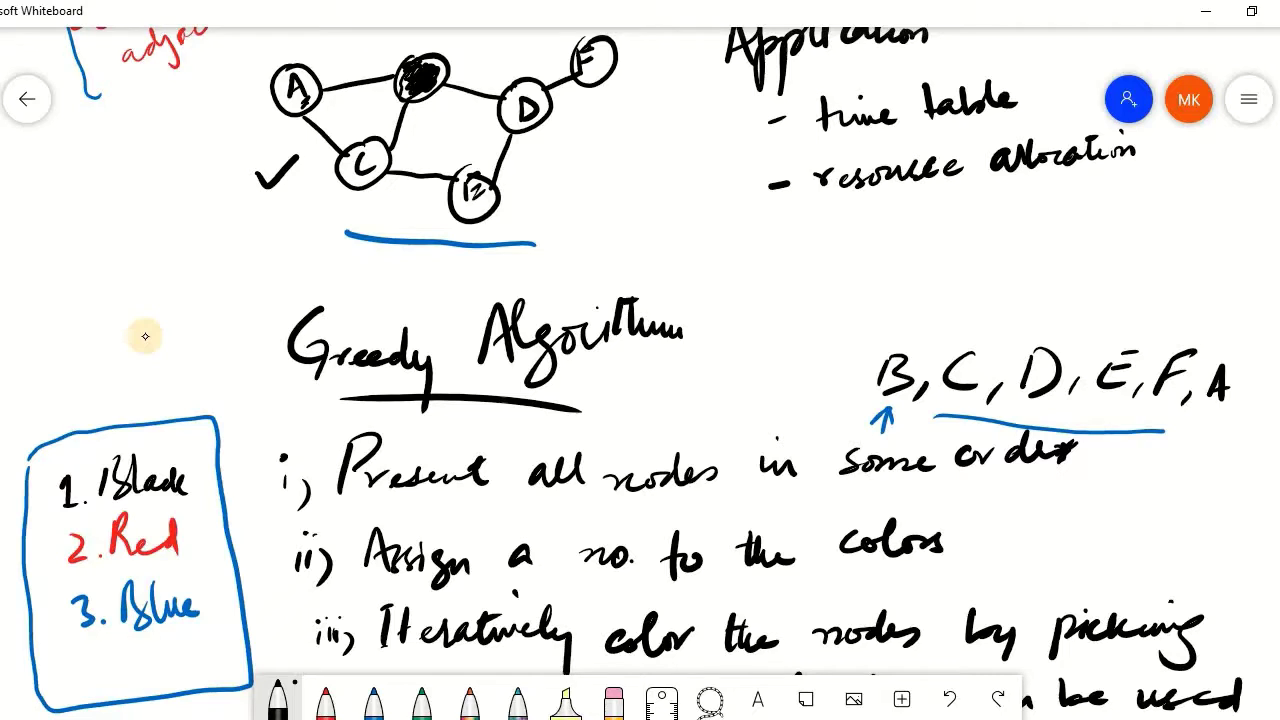
Step: Fill nodes C and D with red ink
{"action": "left_click", "coordinate": [325, 700]}
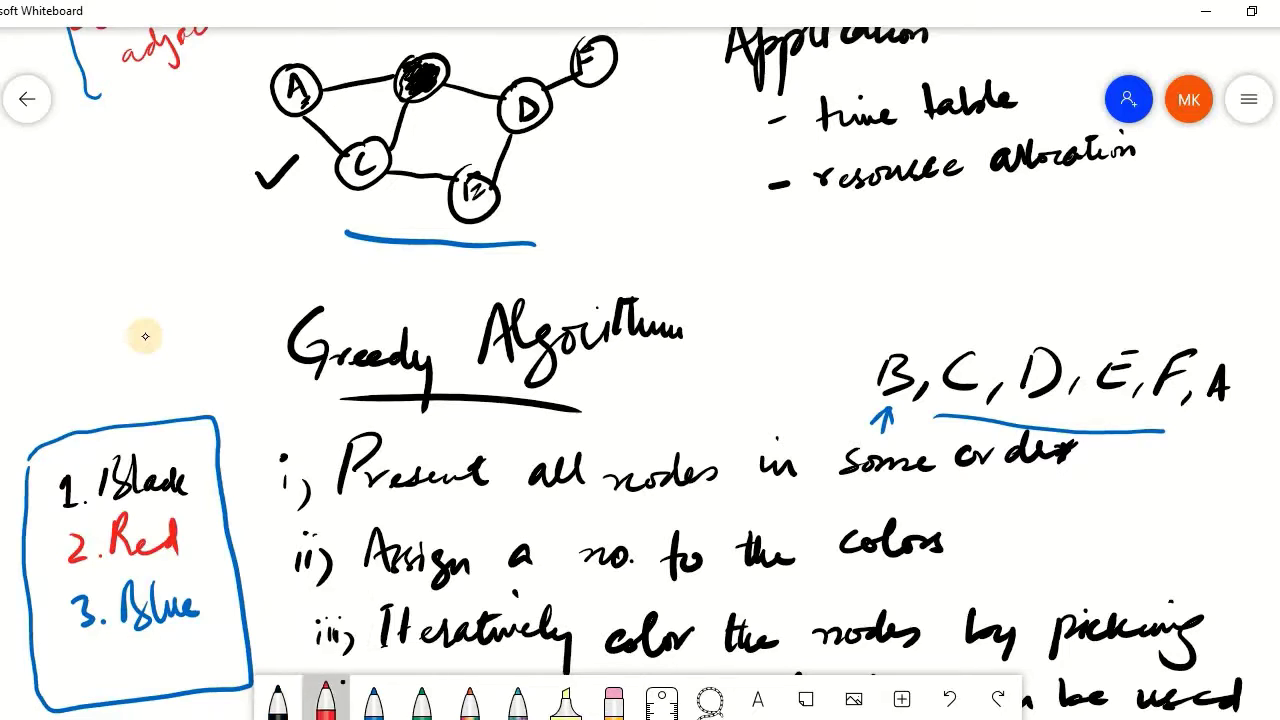
{"action": "mouse_move", "coordinate": [352, 150]}
{"action": "left_mouse_down"}
{"action": "mouse_move", "coordinate": [372, 166]}
{"action": "mouse_move", "coordinate": [350, 172]}
{"action": "mouse_move", "coordinate": [345, 152]}
{"action": "mouse_move", "coordinate": [375, 175]}
{"action": "left_mouse_up"}
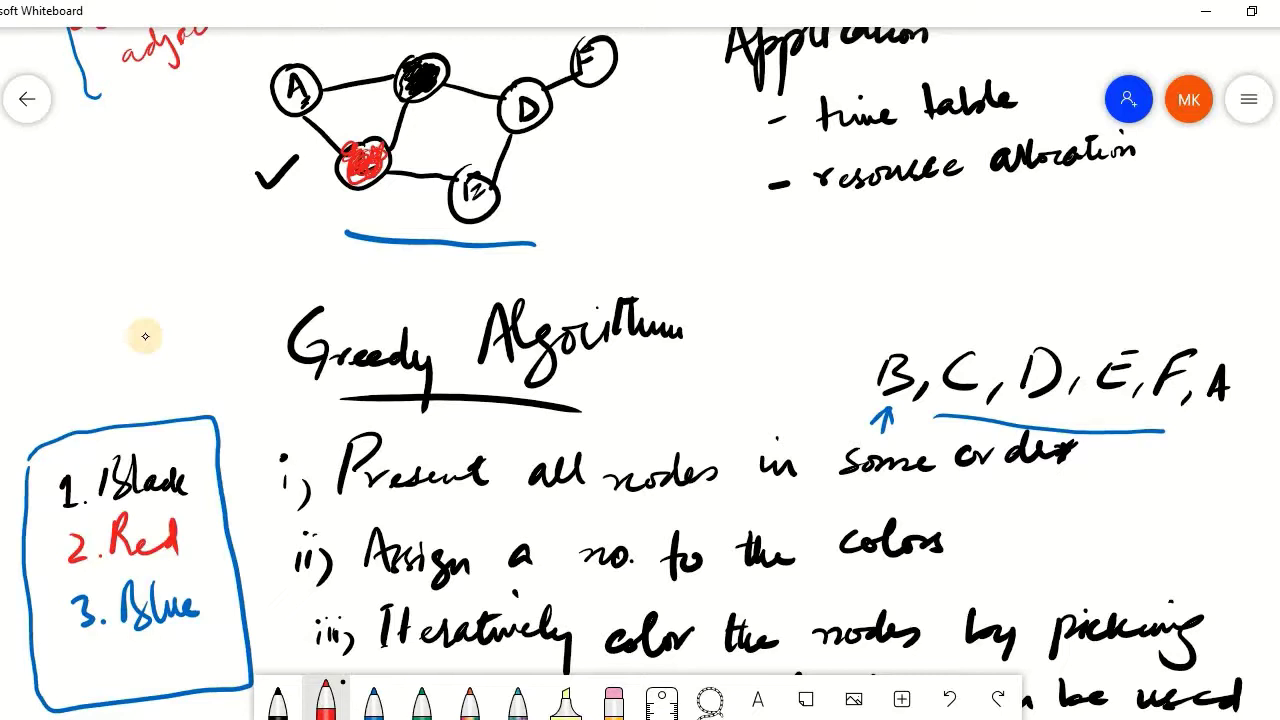
{"action": "mouse_move", "coordinate": [505, 88]}
{"action": "left_mouse_down"}
{"action": "mouse_move", "coordinate": [538, 112]}
{"action": "mouse_move", "coordinate": [520, 126]}
{"action": "left_mouse_up"}
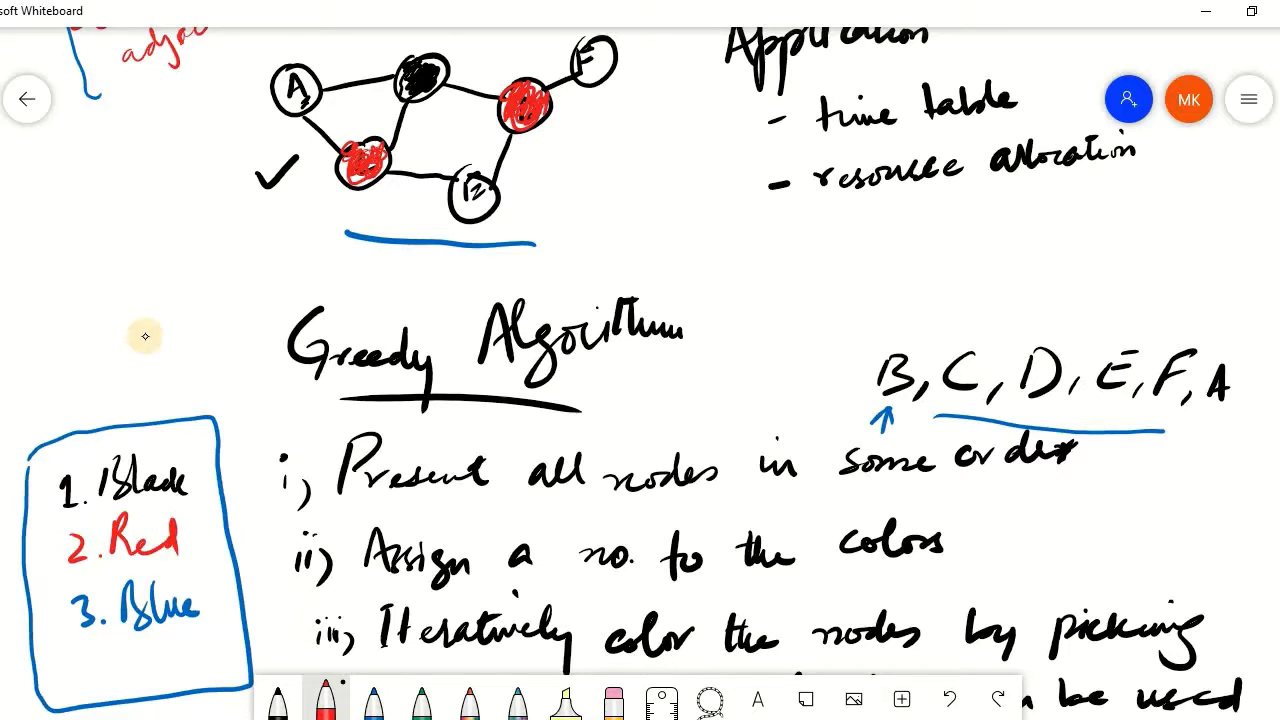
Step: Fill nodes E and F black and node A blue
{"action": "left_click", "coordinate": [278, 700]}
{"action": "mouse_move", "coordinate": [465, 185]}
{"action": "left_mouse_down"}
{"action": "mouse_move", "coordinate": [480, 198]}
{"action": "mouse_move", "coordinate": [462, 212]}
{"action": "mouse_move", "coordinate": [490, 205]}
{"action": "left_mouse_up"}
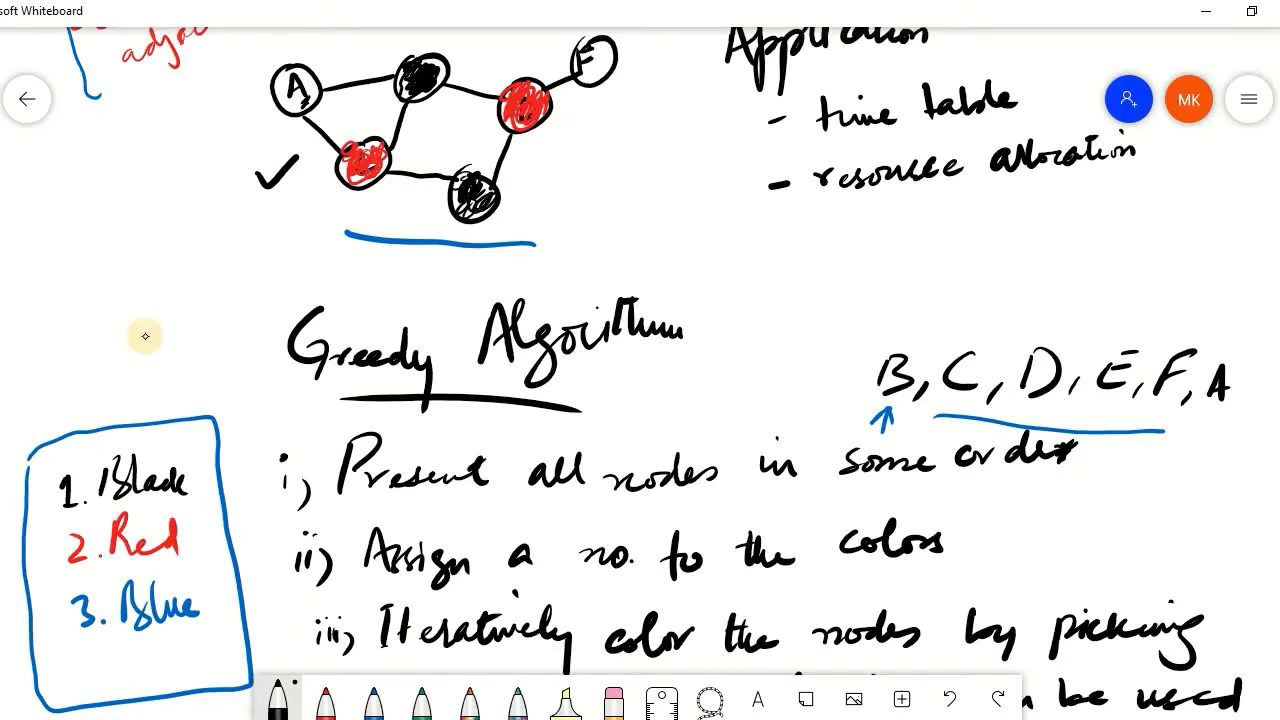
{"action": "mouse_move", "coordinate": [595, 48]}
{"action": "left_mouse_down"}
{"action": "mouse_move", "coordinate": [598, 78]}
{"action": "mouse_move", "coordinate": [610, 56]}
{"action": "left_mouse_up"}
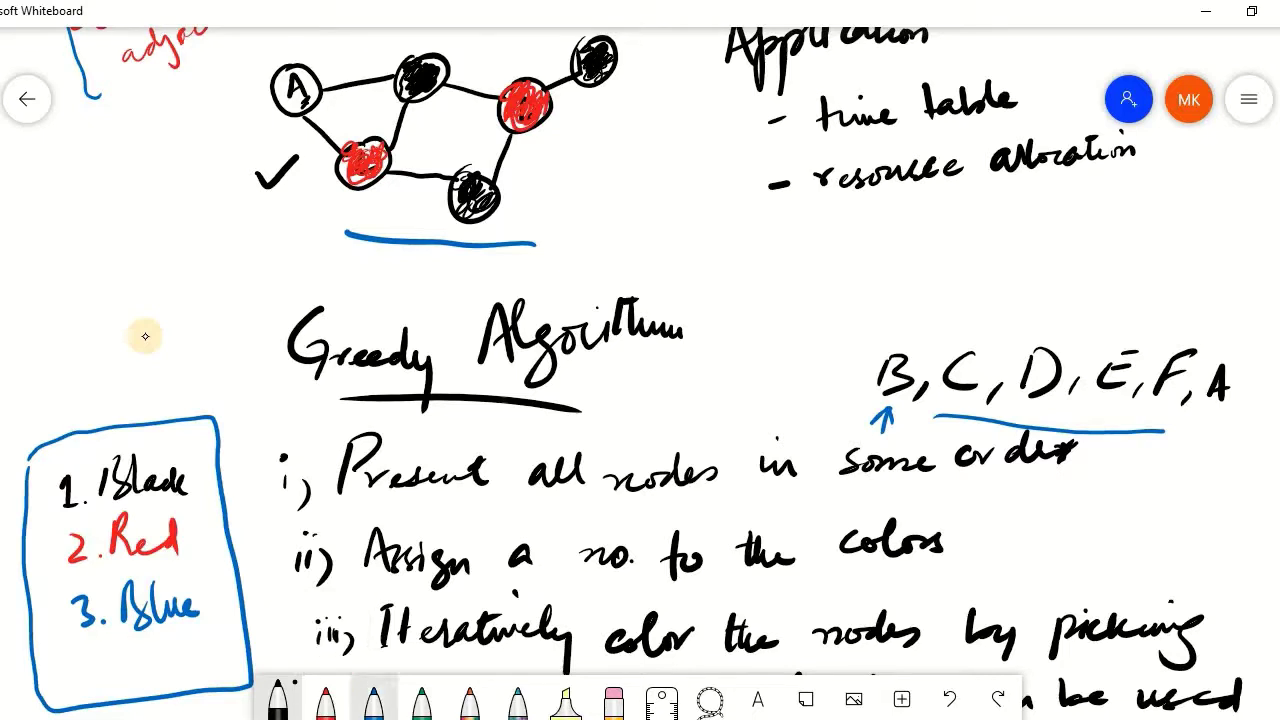
{"action": "left_click", "coordinate": [373, 700]}
{"action": "mouse_move", "coordinate": [284, 80]}
{"action": "left_mouse_down"}
{"action": "mouse_move", "coordinate": [300, 76]}
{"action": "mouse_move", "coordinate": [288, 72]}
{"action": "mouse_move", "coordinate": [306, 90]}
{"action": "mouse_move", "coordinate": [296, 100]}
{"action": "mouse_move", "coordinate": [310, 94]}
{"action": "mouse_move", "coordinate": [284, 104]}
{"action": "left_mouse_up"}
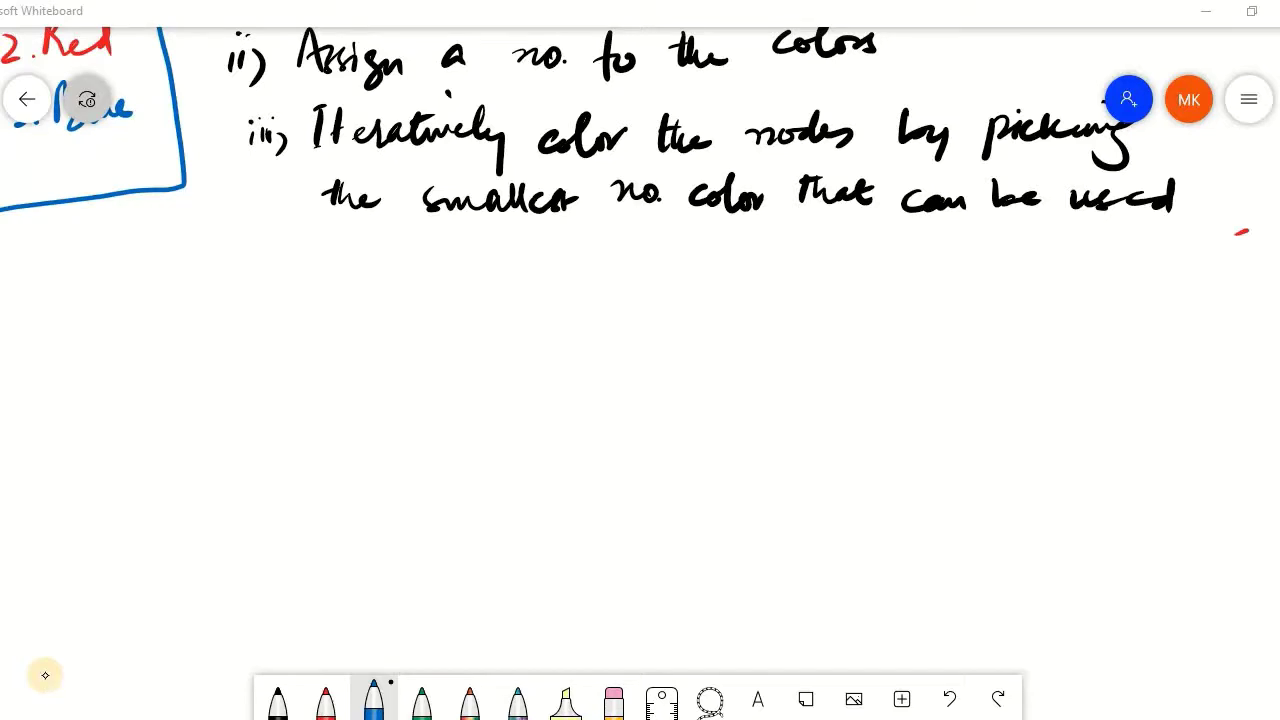
Step: Draw circled nodes a, b, c, d and e in black ink
{"action": "left_click", "coordinate": [277, 700]}
{"action": "left_click_drag", "start_coordinate": [268, 320], "coordinate": [270, 330]}
{"action": "left_click_drag", "start_coordinate": [268, 282], "coordinate": [262, 284]}
{"action": "mouse_move", "coordinate": [200, 400]}
{"action": "left_mouse_down"}
{"action": "mouse_move", "coordinate": [212, 443]}
{"action": "mouse_move", "coordinate": [200, 390]}
{"action": "left_mouse_up"}
{"action": "mouse_move", "coordinate": [338, 386]}
{"action": "left_mouse_down"}
{"action": "mouse_move", "coordinate": [340, 408]}
{"action": "mouse_move", "coordinate": [334, 372]}
{"action": "left_mouse_up"}
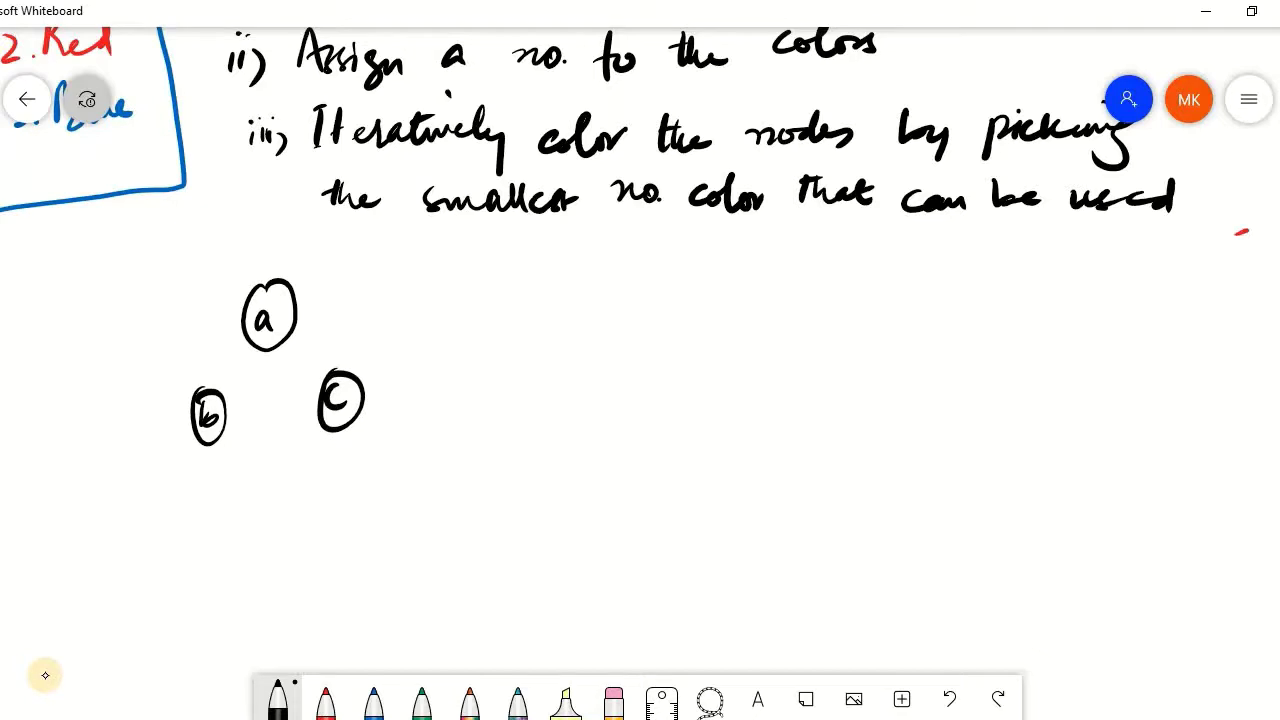
{"action": "left_click_drag", "start_coordinate": [212, 500], "coordinate": [216, 530]}
{"action": "left_click_drag", "start_coordinate": [200, 478], "coordinate": [206, 476]}
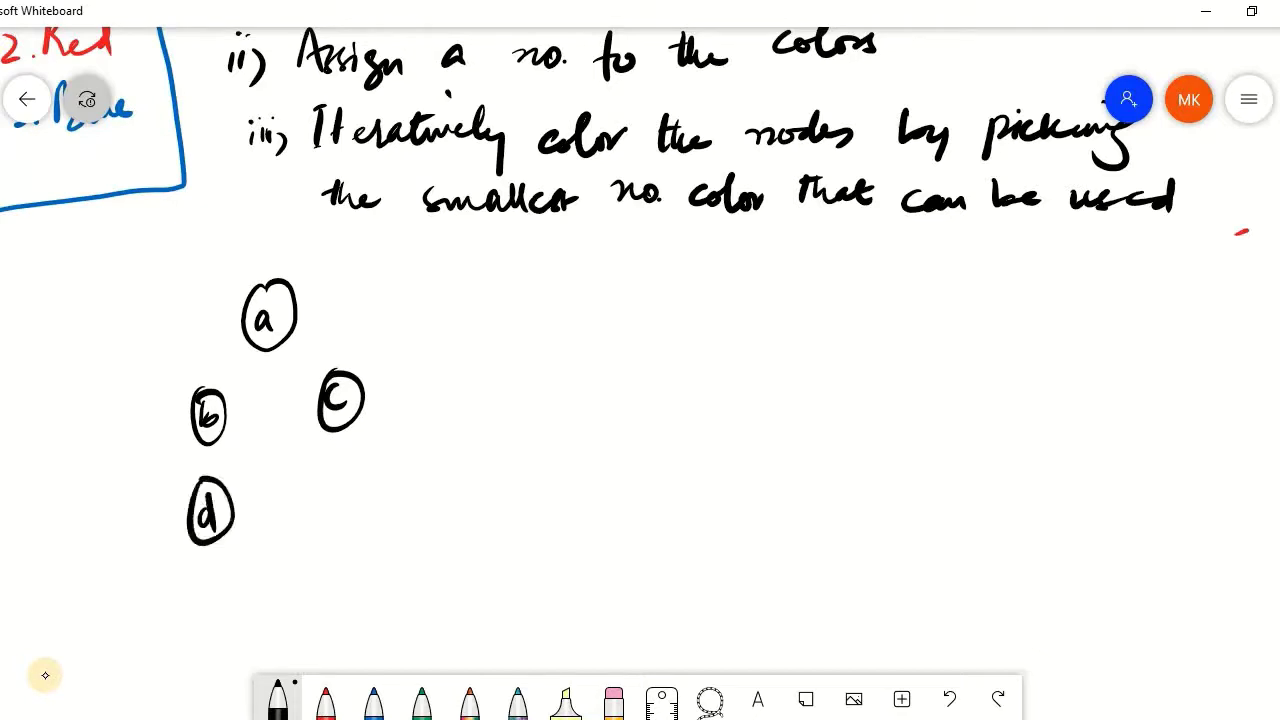
{"action": "mouse_move", "coordinate": [346, 506]}
{"action": "left_mouse_down"}
{"action": "mouse_move", "coordinate": [368, 516]}
{"action": "mouse_move", "coordinate": [358, 480]}
{"action": "left_mouse_up"}
Step: Connect the nodes with edges a–b, a–c, b–c, b–d, c–d, c–e and d–e
{"action": "mouse_move", "coordinate": [220, 390]}
{"action": "left_mouse_down"}
{"action": "mouse_move", "coordinate": [263, 354]}
{"action": "mouse_move", "coordinate": [293, 360]}
{"action": "mouse_move", "coordinate": [316, 391]}
{"action": "mouse_move", "coordinate": [276, 404]}
{"action": "mouse_move", "coordinate": [318, 402]}
{"action": "left_mouse_up"}
{"action": "mouse_move", "coordinate": [207, 444]}
{"action": "left_mouse_down"}
{"action": "mouse_move", "coordinate": [206, 476]}
{"action": "mouse_move", "coordinate": [272, 466]}
{"action": "mouse_move", "coordinate": [352, 420]}
{"action": "left_mouse_up"}
{"action": "left_click_drag", "start_coordinate": [360, 412], "coordinate": [360, 482]}
{"action": "left_click_drag", "start_coordinate": [232, 514], "coordinate": [332, 514]}
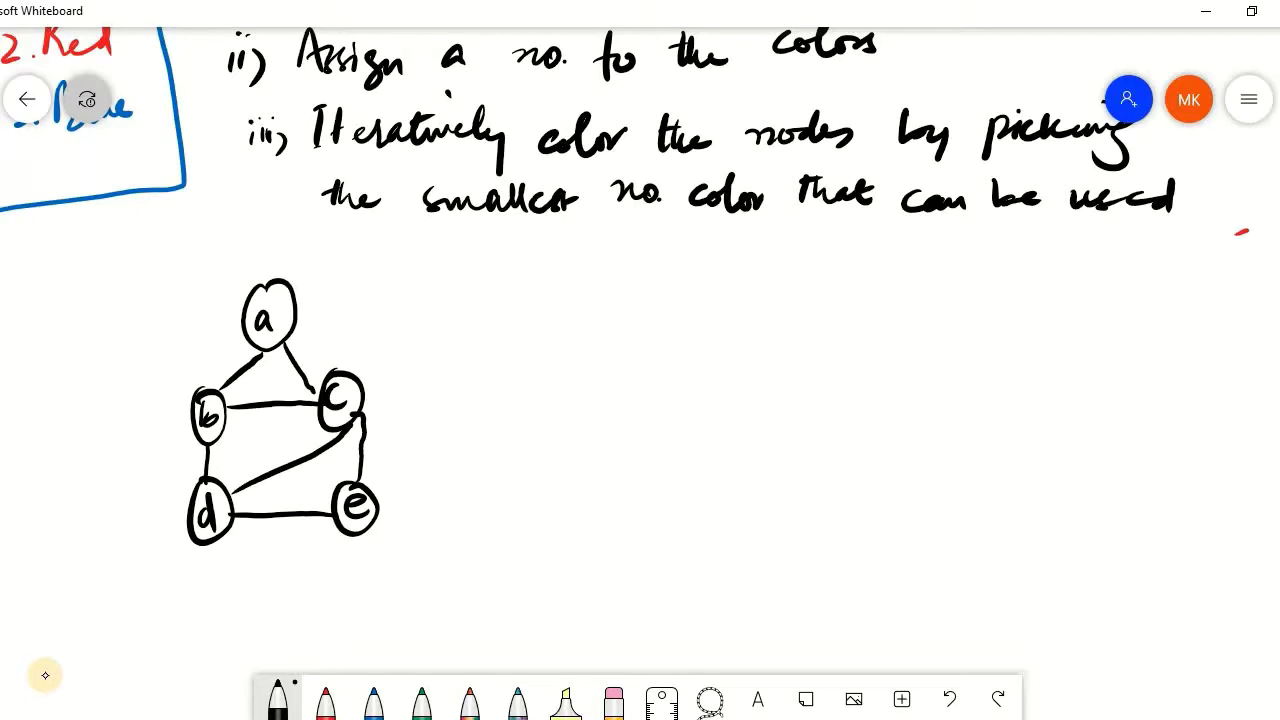
Step: Write the node order 'a, e, c, d,' to the right of the graph
{"action": "left_click_drag", "start_coordinate": [476, 334], "coordinate": [478, 366]}
{"action": "left_click_drag", "start_coordinate": [496, 362], "coordinate": [490, 378]}
{"action": "left_click_drag", "start_coordinate": [522, 336], "coordinate": [570, 358]}
{"action": "left_click_drag", "start_coordinate": [650, 326], "coordinate": [655, 358]}
{"action": "left_click_drag", "start_coordinate": [716, 320], "coordinate": [700, 338]}
{"action": "mouse_move", "coordinate": [716, 296]}
{"action": "left_mouse_down"}
{"action": "mouse_move", "coordinate": [722, 346]}
{"action": "mouse_move", "coordinate": [736, 354]}
{"action": "left_mouse_up"}
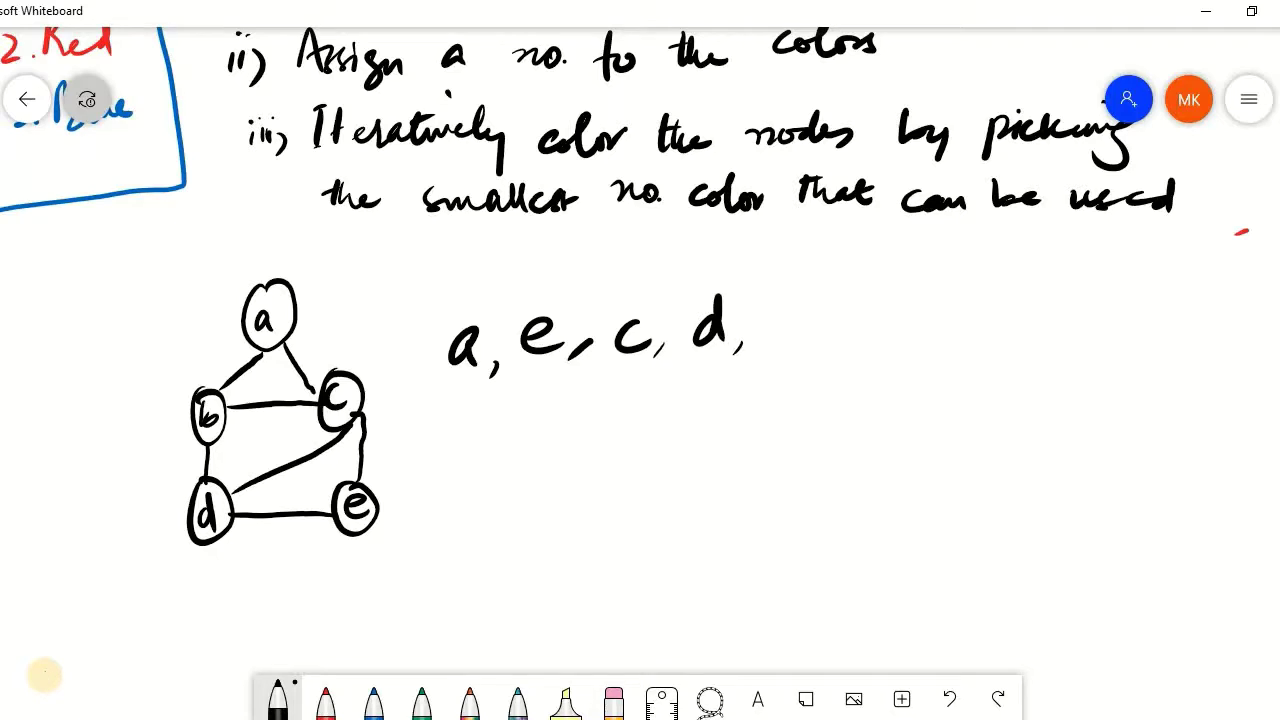
Step: Append b to the node order and write '1. Black' below it in black
{"action": "left_click_drag", "start_coordinate": [764, 290], "coordinate": [768, 334]}
{"action": "left_click_drag", "start_coordinate": [467, 465], "coordinate": [472, 490]}
{"action": "left_click_drag", "start_coordinate": [462, 496], "coordinate": [484, 495]}
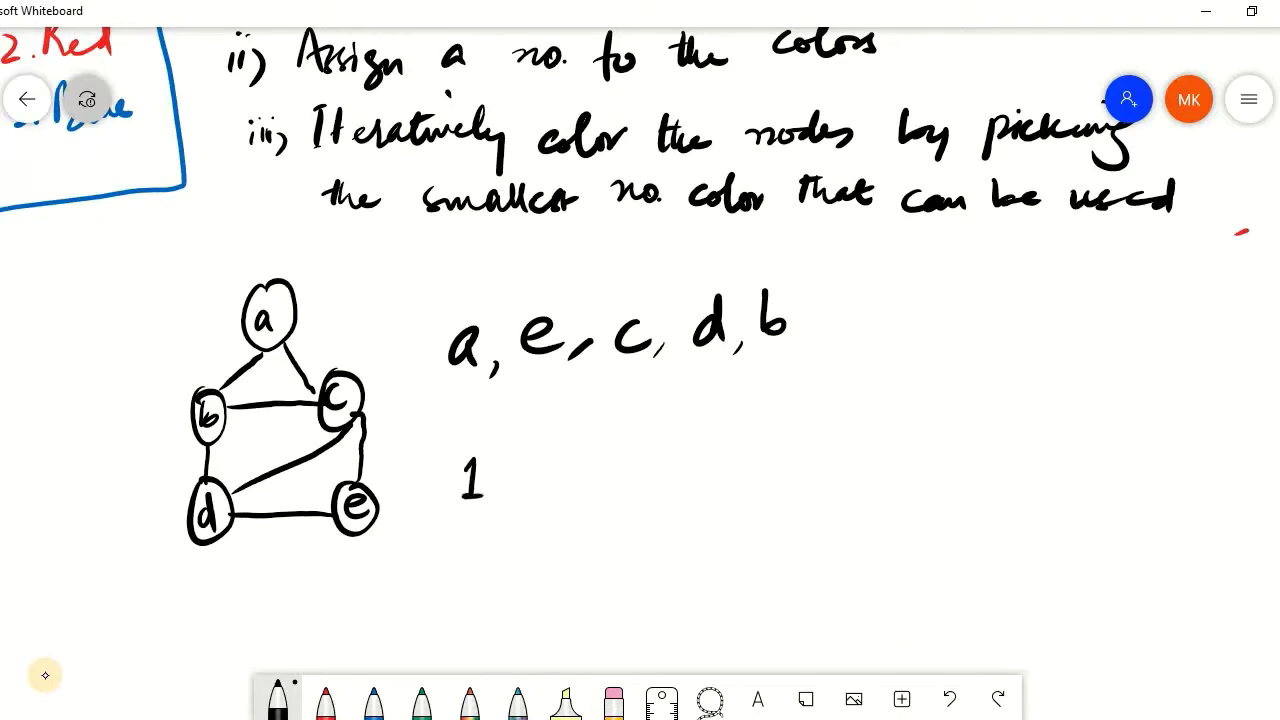
{"action": "mouse_move", "coordinate": [527, 450]}
{"action": "left_mouse_down"}
{"action": "mouse_move", "coordinate": [540, 486]}
{"action": "mouse_move", "coordinate": [624, 488]}
{"action": "left_mouse_up"}
Step: Add '2. Red' in red and '3. Blue' in blue beneath '1. Black'
{"action": "left_click", "coordinate": [325, 698]}
{"action": "left_click_drag", "start_coordinate": [481, 520], "coordinate": [504, 550]}
{"action": "left_click_drag", "start_coordinate": [512, 544], "coordinate": [514, 546]}
{"action": "left_click_drag", "start_coordinate": [533, 508], "coordinate": [598, 553]}
{"action": "left_click_drag", "start_coordinate": [502, 580], "coordinate": [506, 604]}
{"action": "left_click", "coordinate": [526, 598]}
{"action": "mouse_move", "coordinate": [553, 562]}
{"action": "left_mouse_down"}
{"action": "mouse_move", "coordinate": [548, 578]}
{"action": "mouse_move", "coordinate": [570, 590]}
{"action": "mouse_move", "coordinate": [554, 604]}
{"action": "left_mouse_up"}
{"action": "mouse_move", "coordinate": [598, 558]}
{"action": "left_mouse_down"}
{"action": "mouse_move", "coordinate": [598, 582]}
{"action": "mouse_move", "coordinate": [632, 592]}
{"action": "left_mouse_up"}
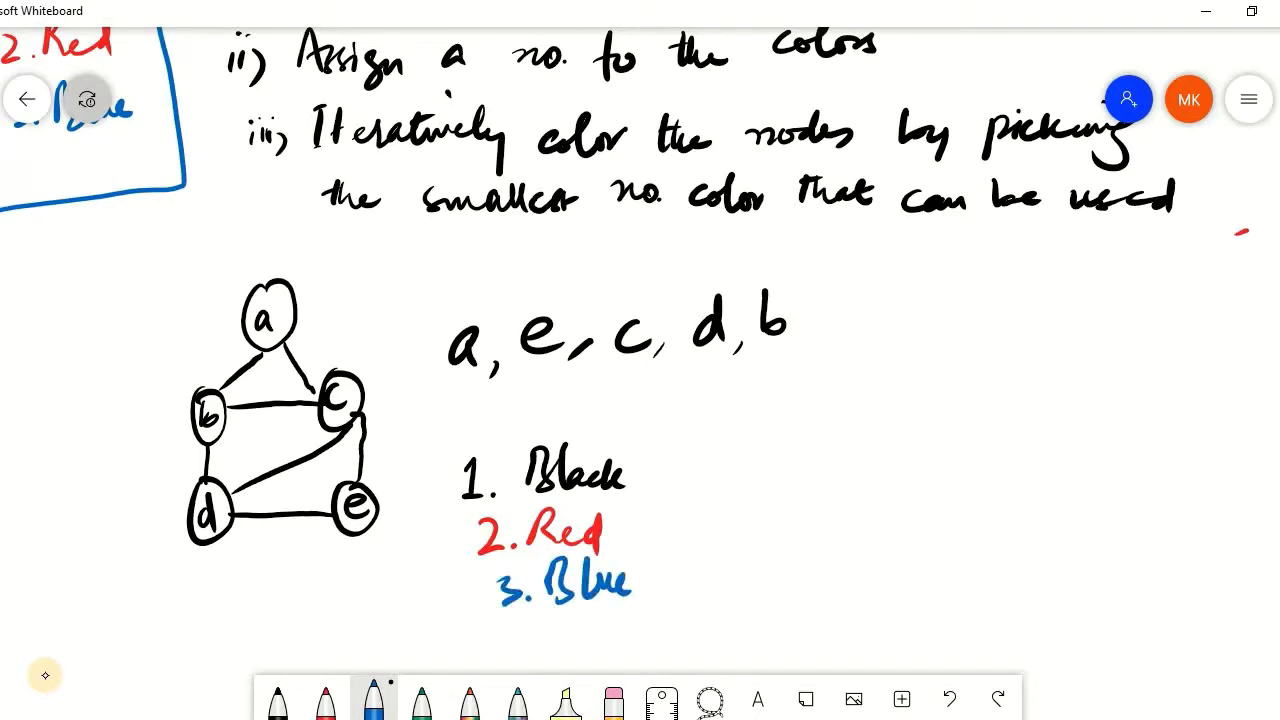